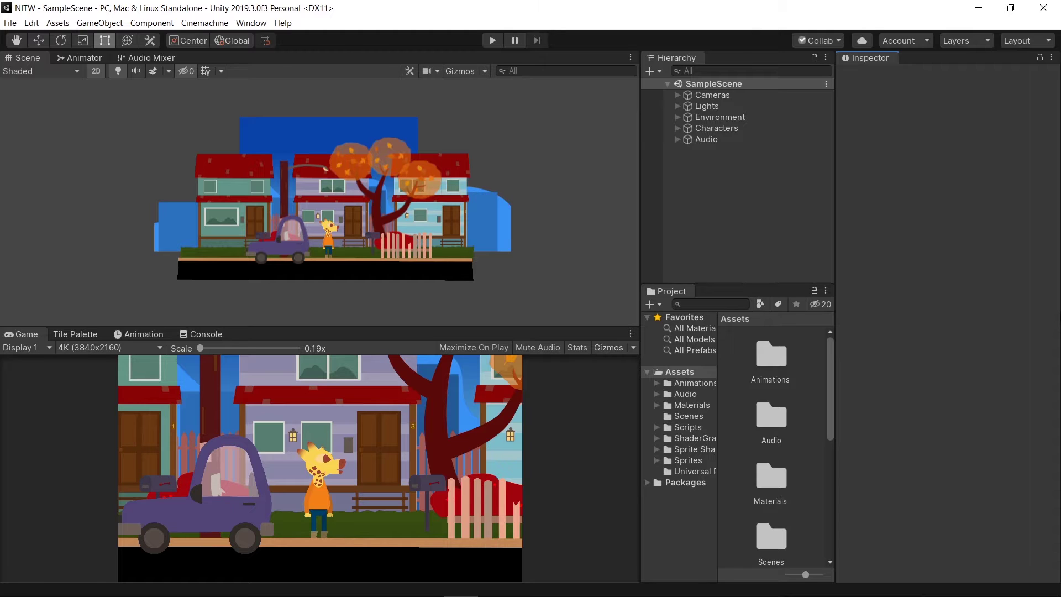
Step: Select the UniversalRenderPipelineAsset in the Universal RP folder and tick HDR under Quality
click(685, 472)
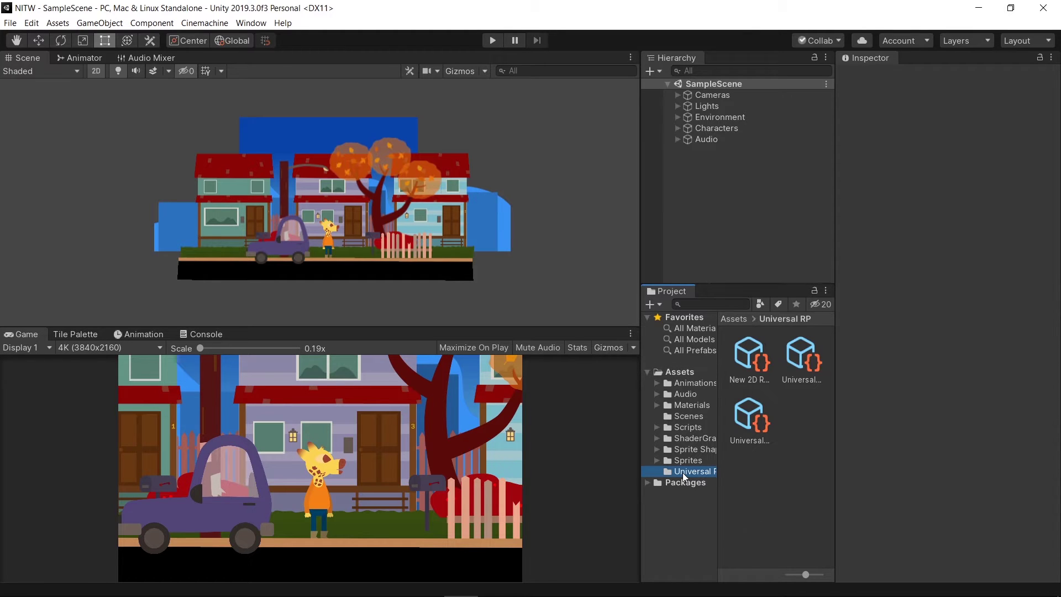
click(802, 357)
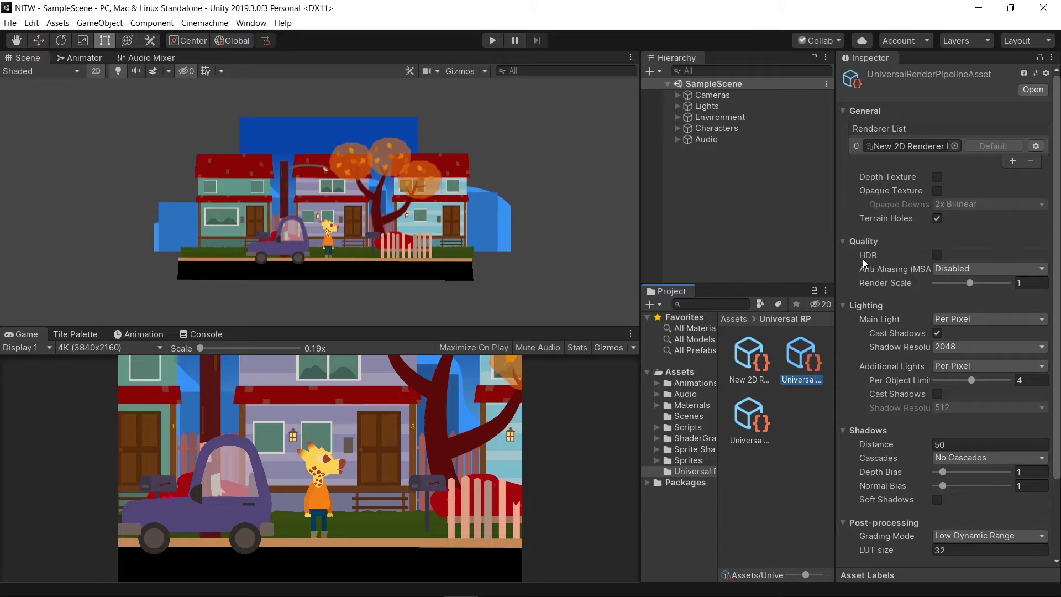
click(937, 255)
Step: Turn on Post Processing for the Main Camera under Cameras, then collapse Cameras and deselect
click(677, 94)
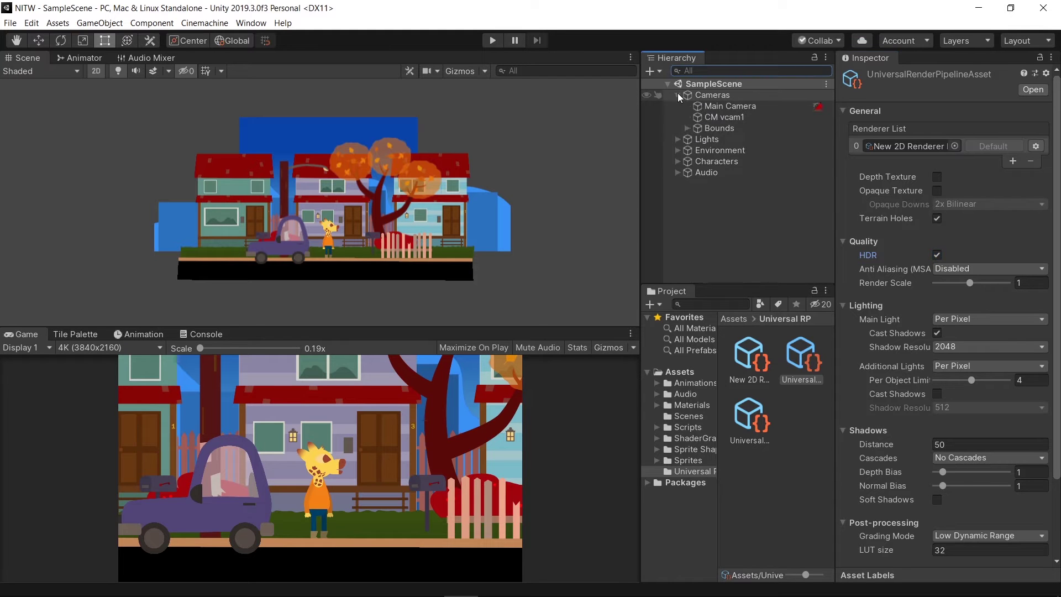
click(725, 105)
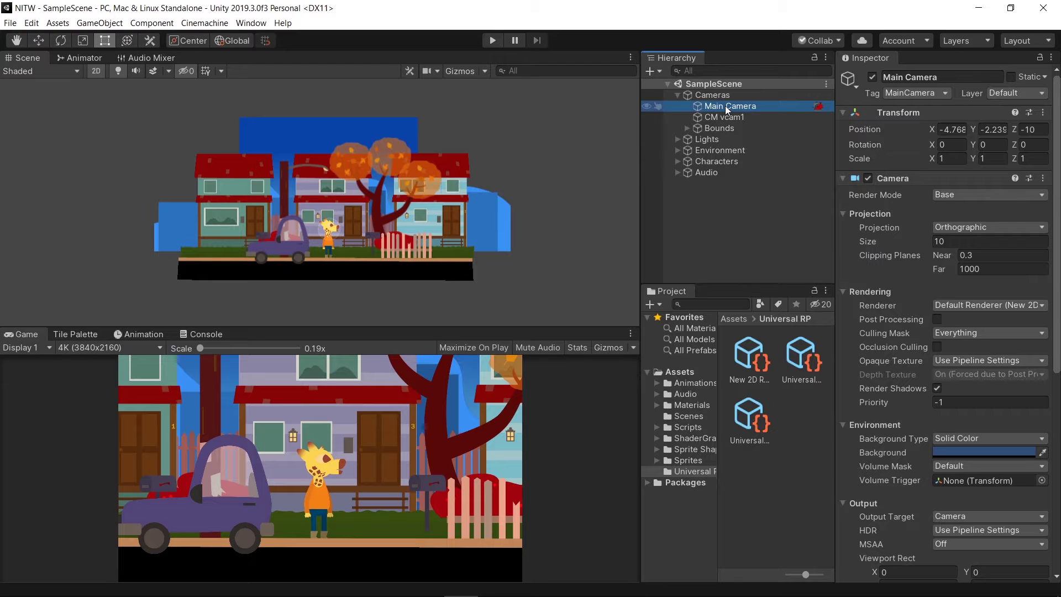
click(938, 319)
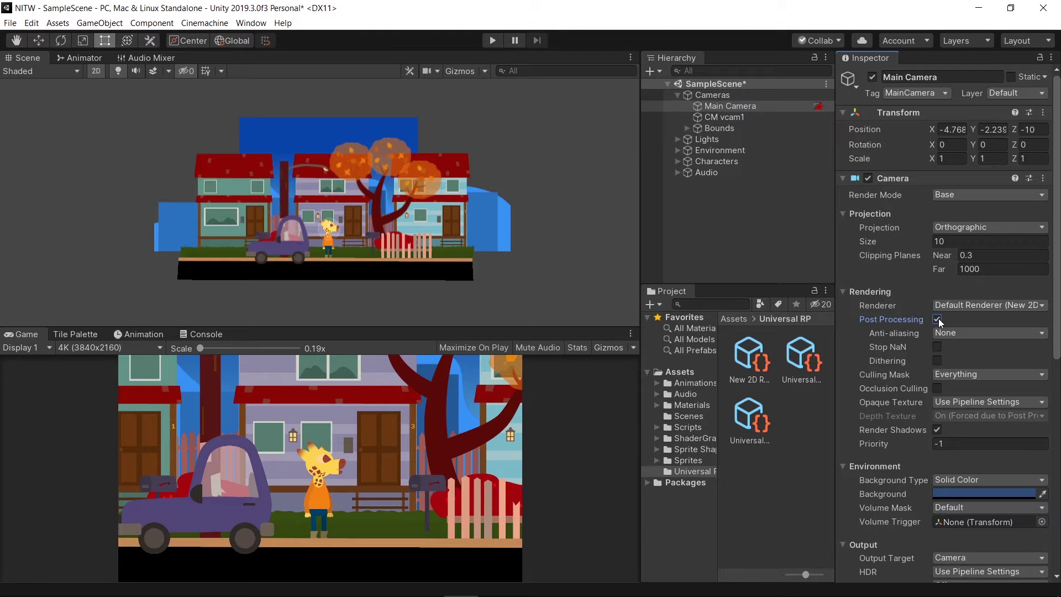
click(678, 95)
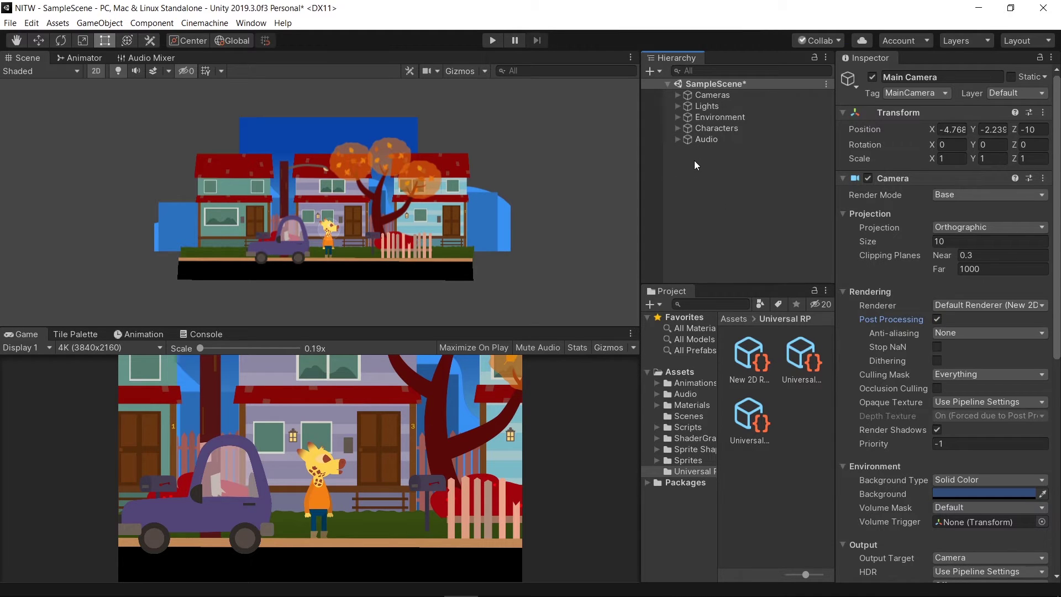
click(695, 165)
Step: Create an empty GameObject in the Hierarchy named FX Day
right_click(694, 162)
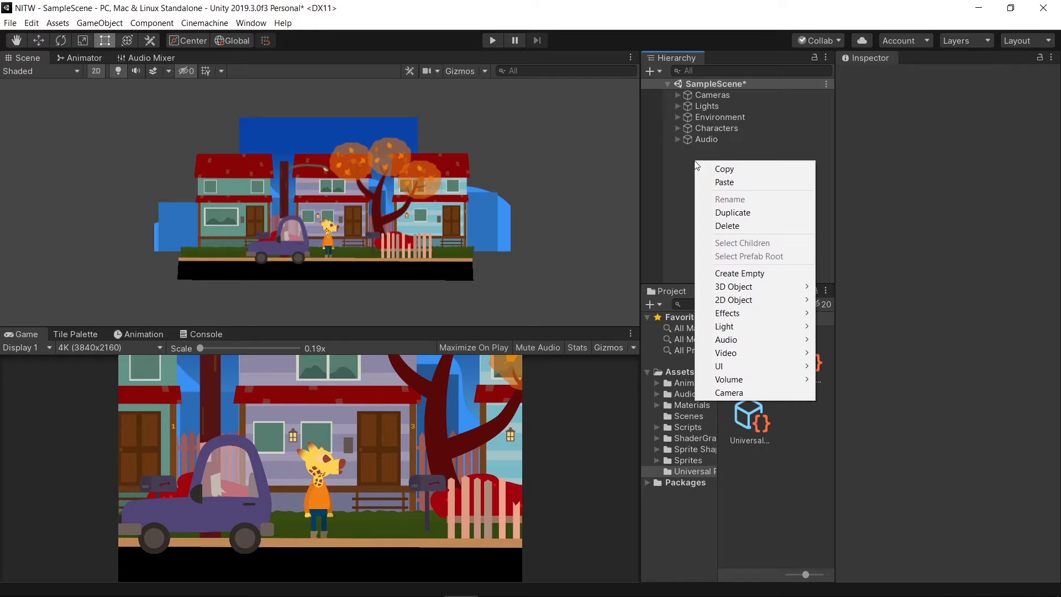
click(766, 273)
text(FX Day)
key(Return)
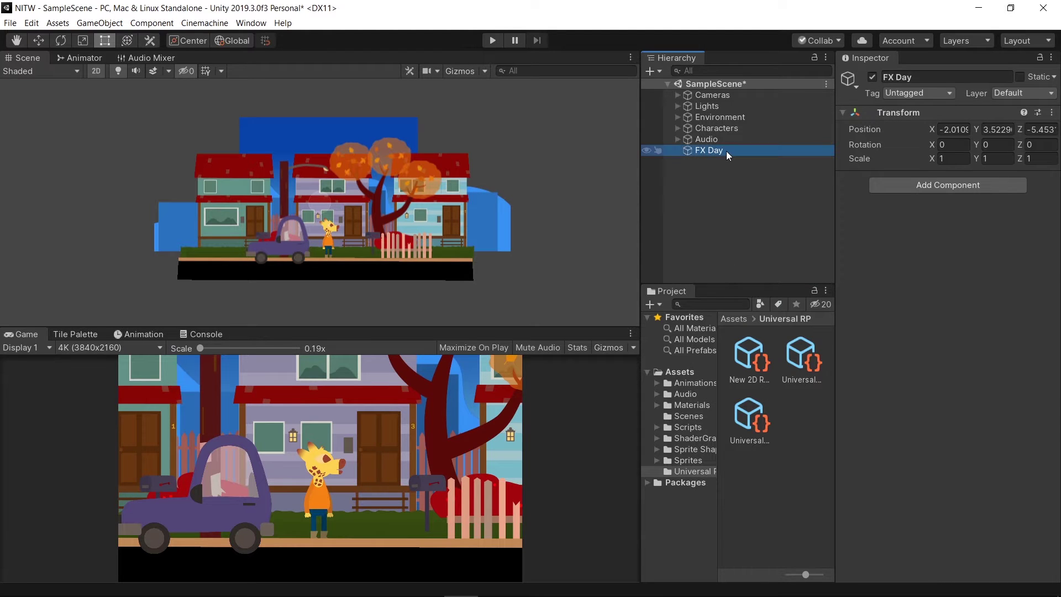
Step: Set FX Day's Transform position to 0, 0, 0
click(953, 129)
text(0)
key(Tab)
text(0)
key(Tab)
text(0)
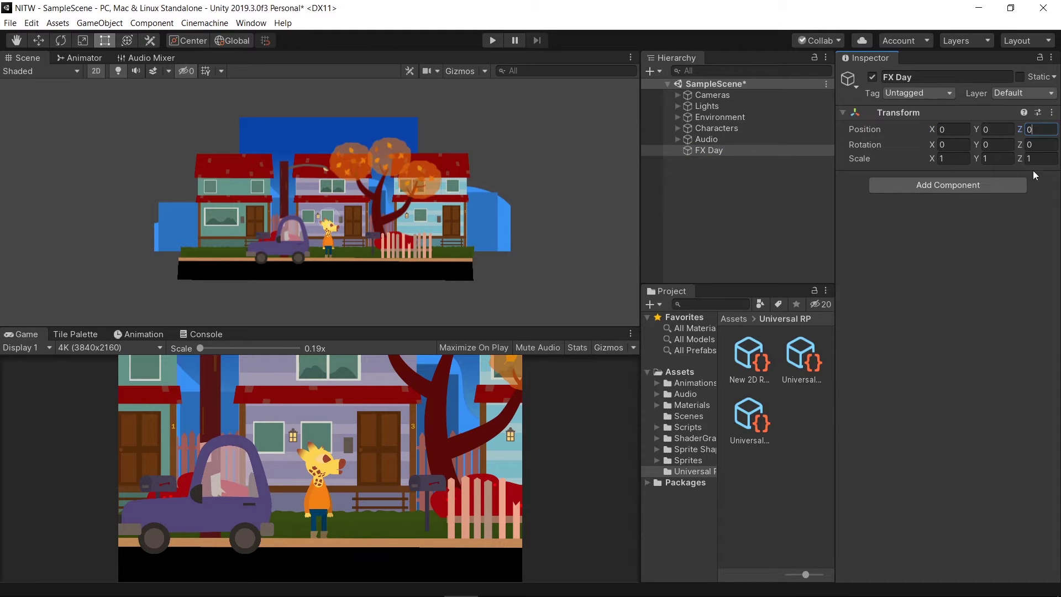
Step: Add a Volume component to FX Day with a new profile, then find it in Scenes > SampleScene
click(963, 187)
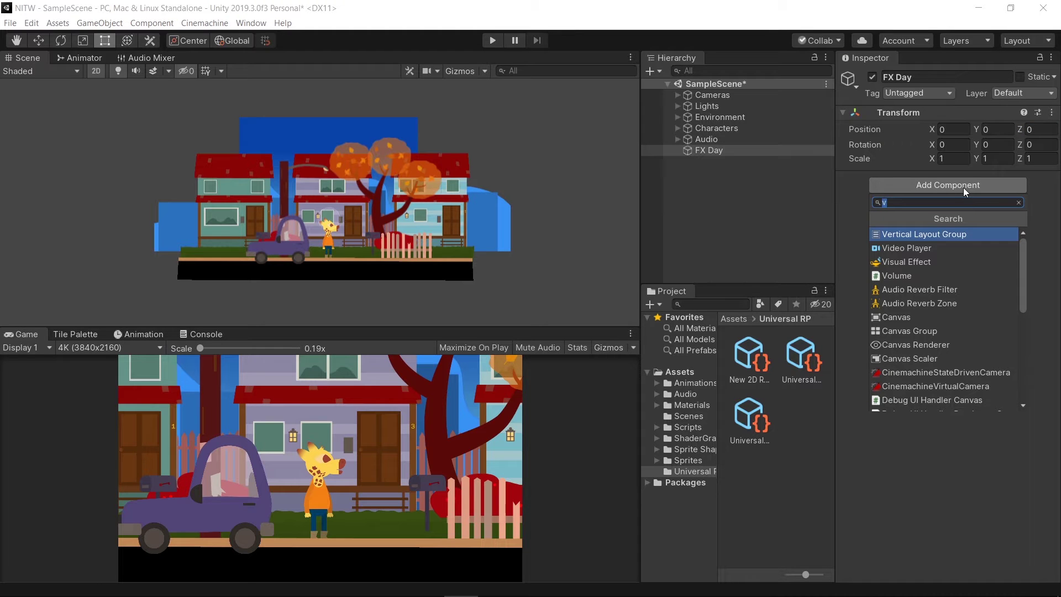
click(905, 277)
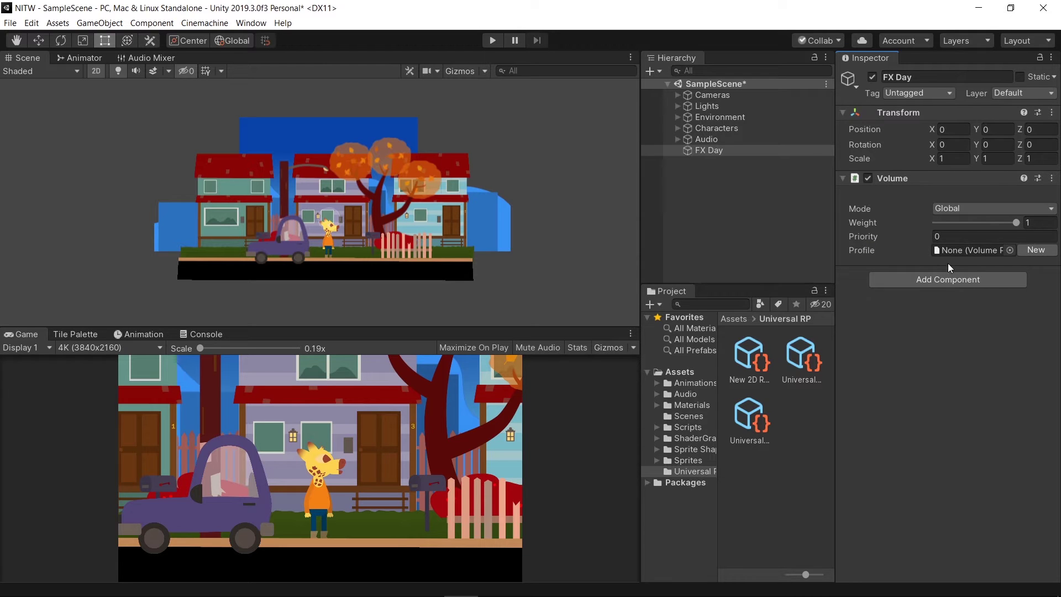
click(1036, 251)
click(656, 416)
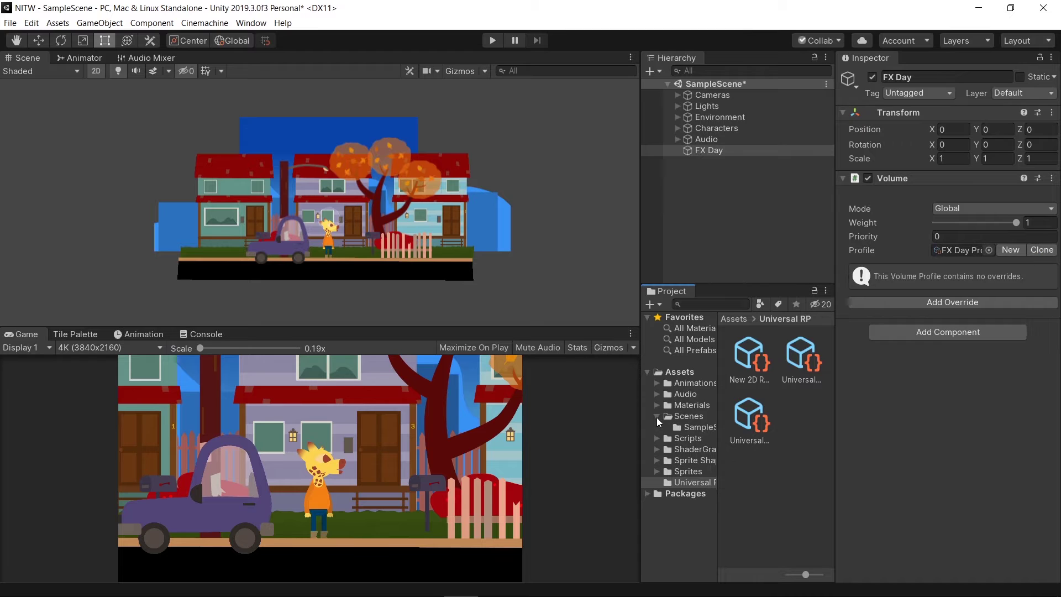
click(695, 426)
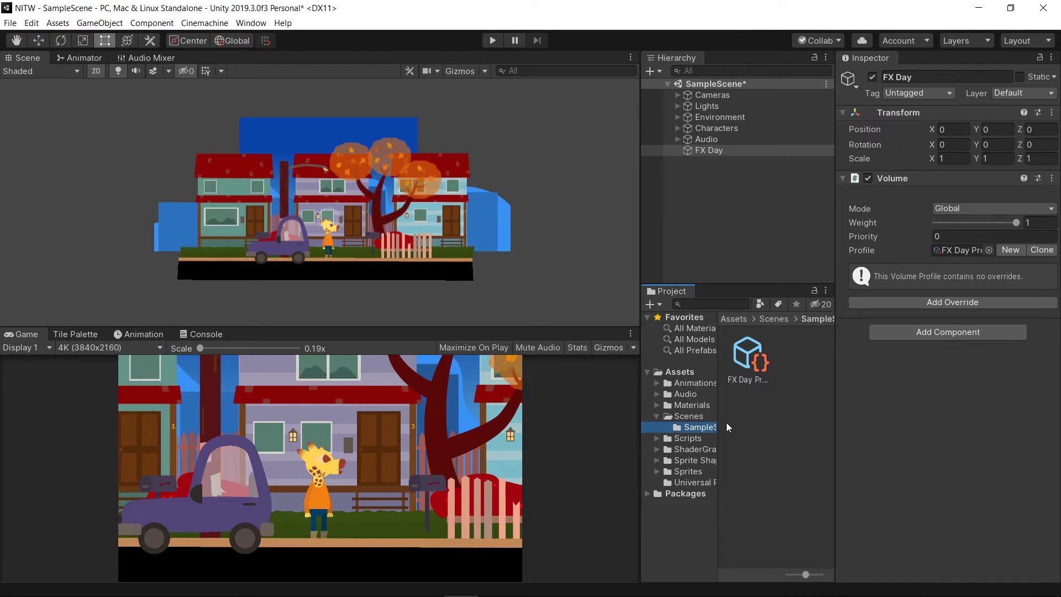
Step: Create a PostProcessing folder in Assets and move FX Day Profile from SampleScene into PostProcessing/Profiles
right_click(781, 378)
click(612, 41)
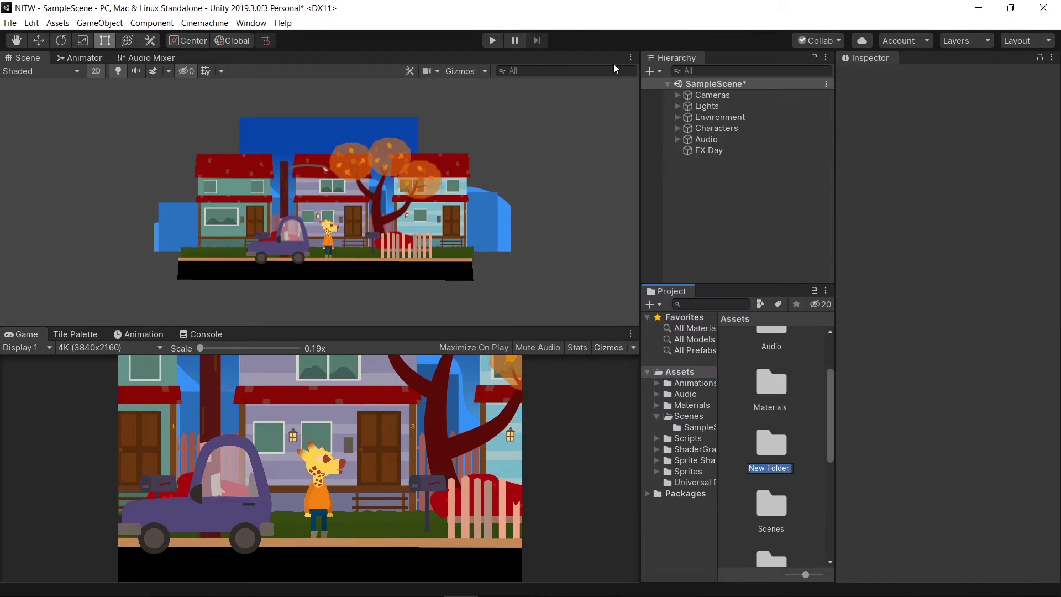
text(PostProcessing)
key(Return)
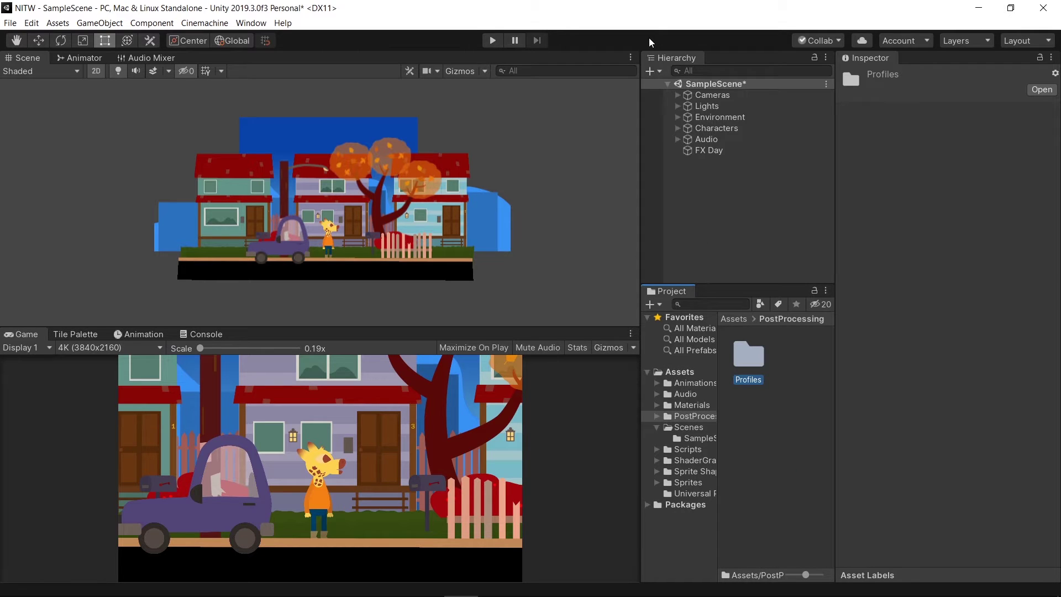
click(694, 438)
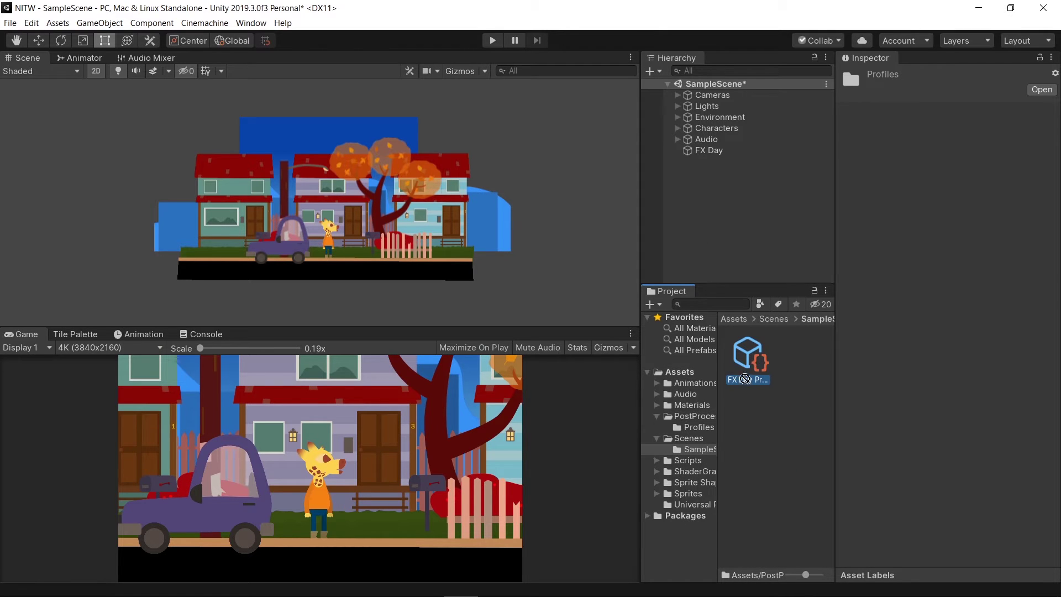
drag(749, 356, 694, 428)
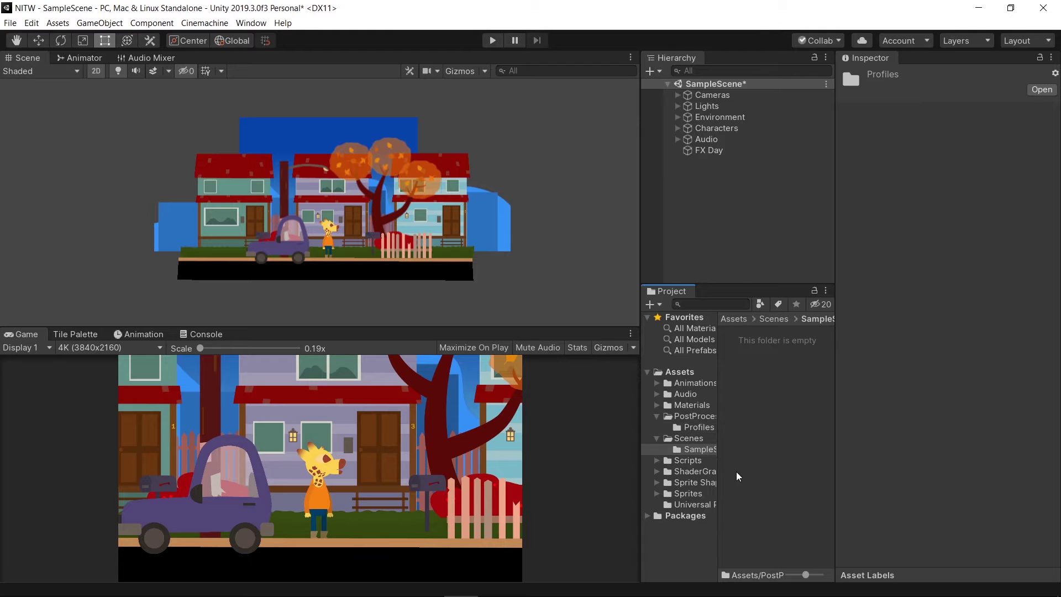
Step: Add a Bloom override to FX Day's Volume profile
click(711, 151)
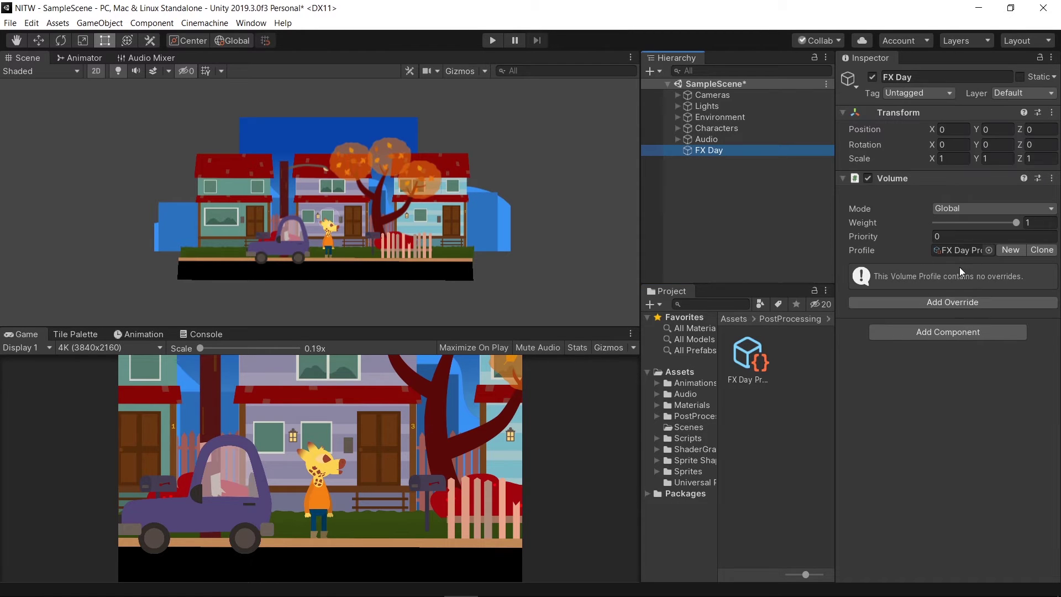
click(936, 251)
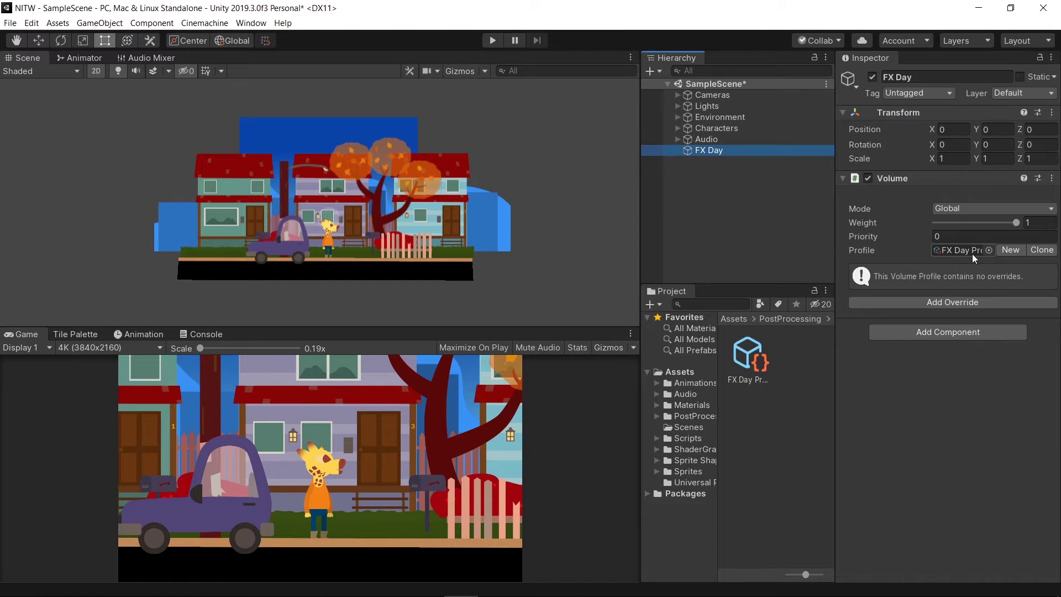
click(976, 305)
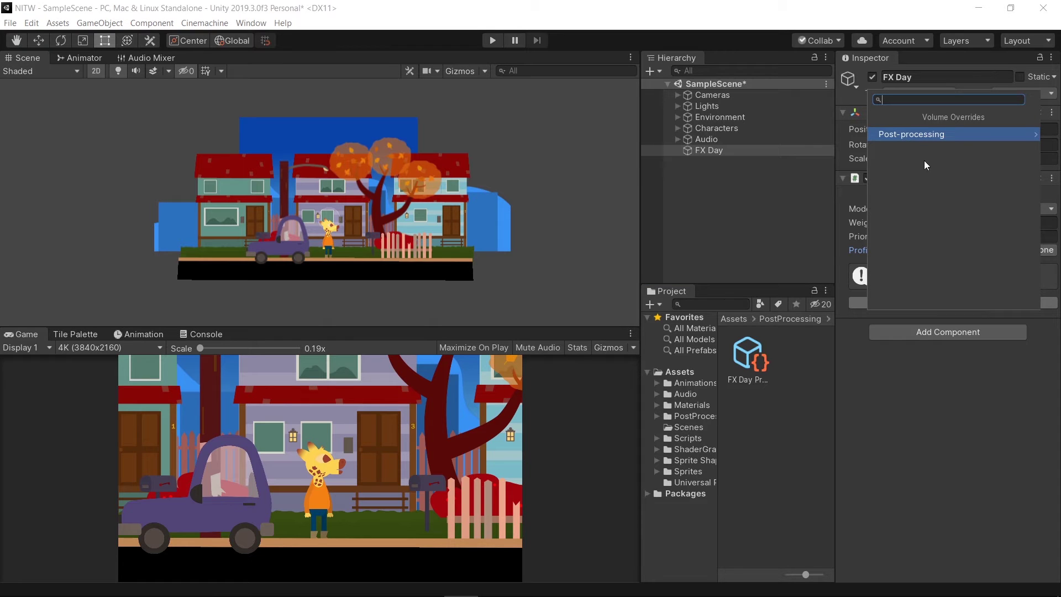
click(929, 135)
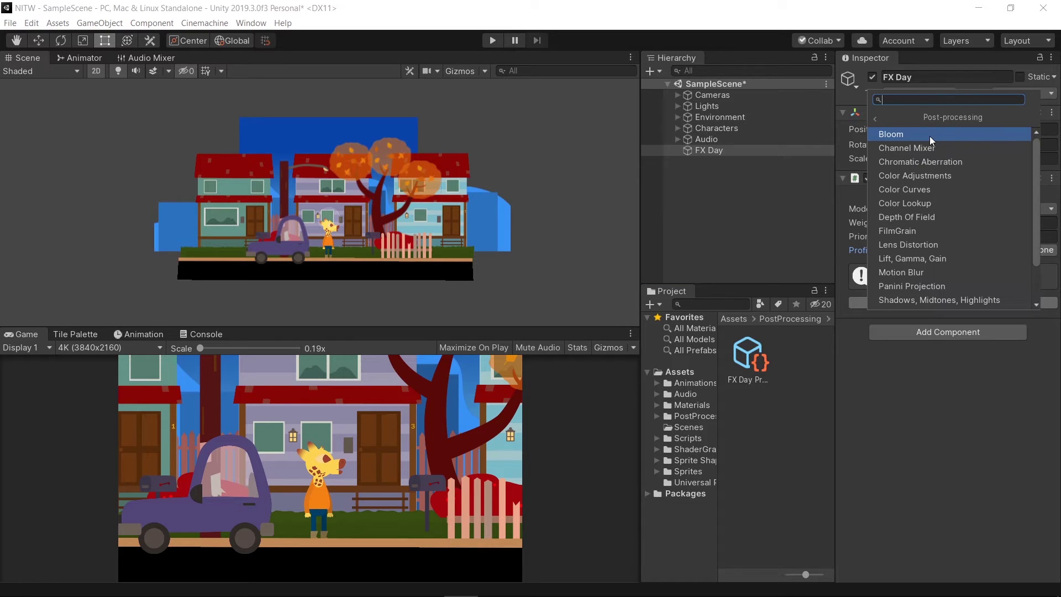
click(887, 136)
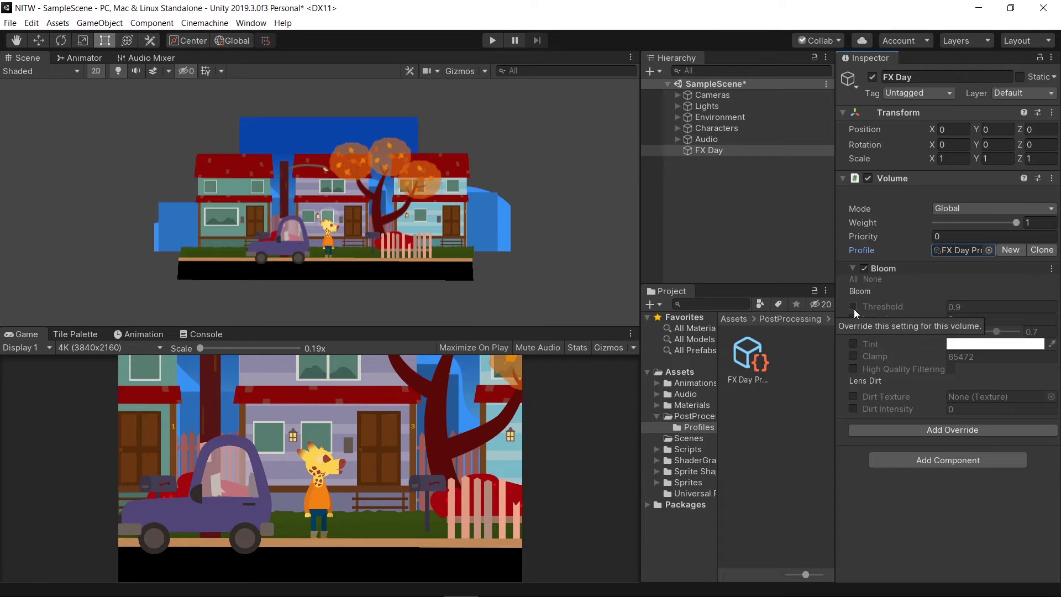
Step: Enable Bloom Threshold, Intensity and Scatter, setting Threshold 0.8, Intensity 0.9 and Scatter 0.7
click(853, 307)
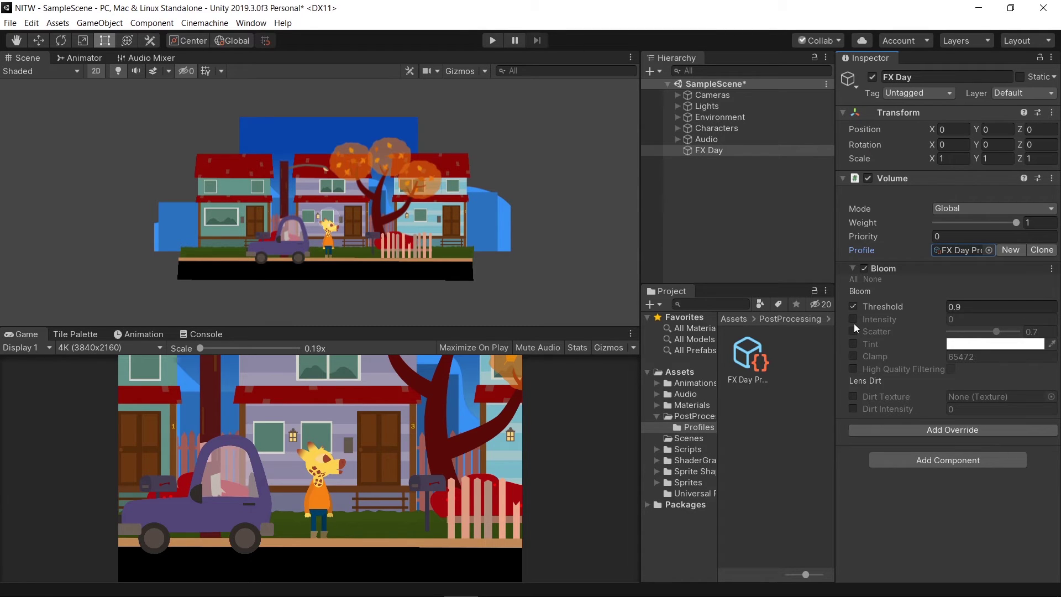
click(853, 320)
click(852, 331)
click(972, 306)
text(0.8)
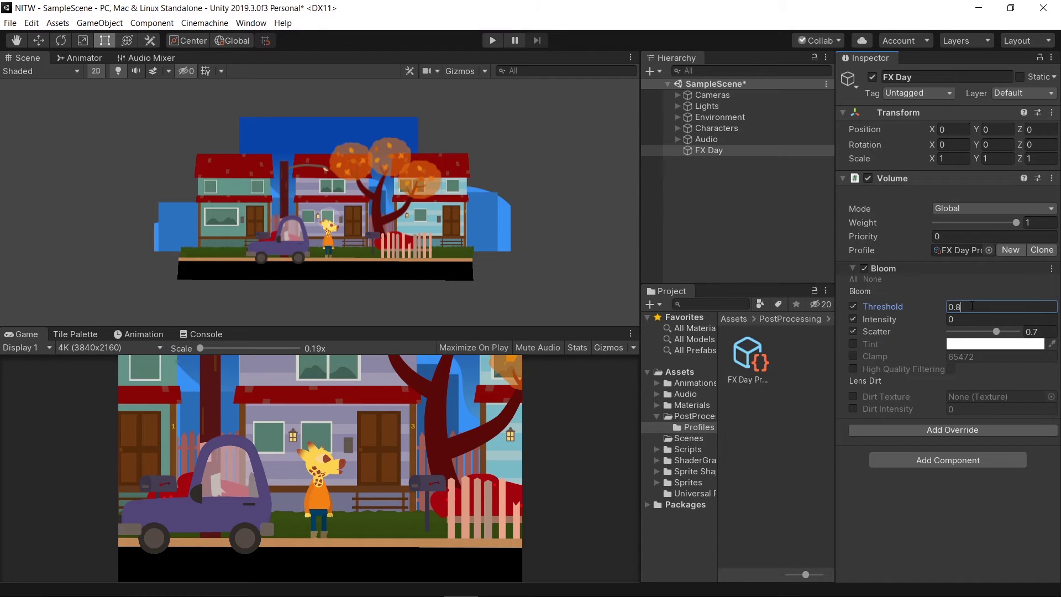
click(963, 319)
text(0.9)
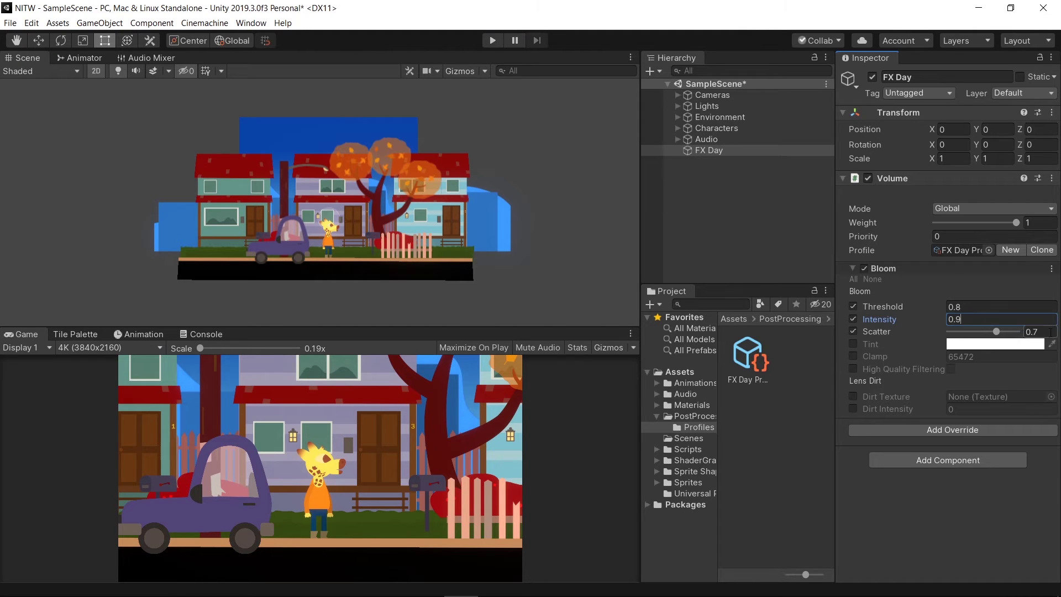
Step: Add a Vignette override from the Post-processing overrides list
click(934, 430)
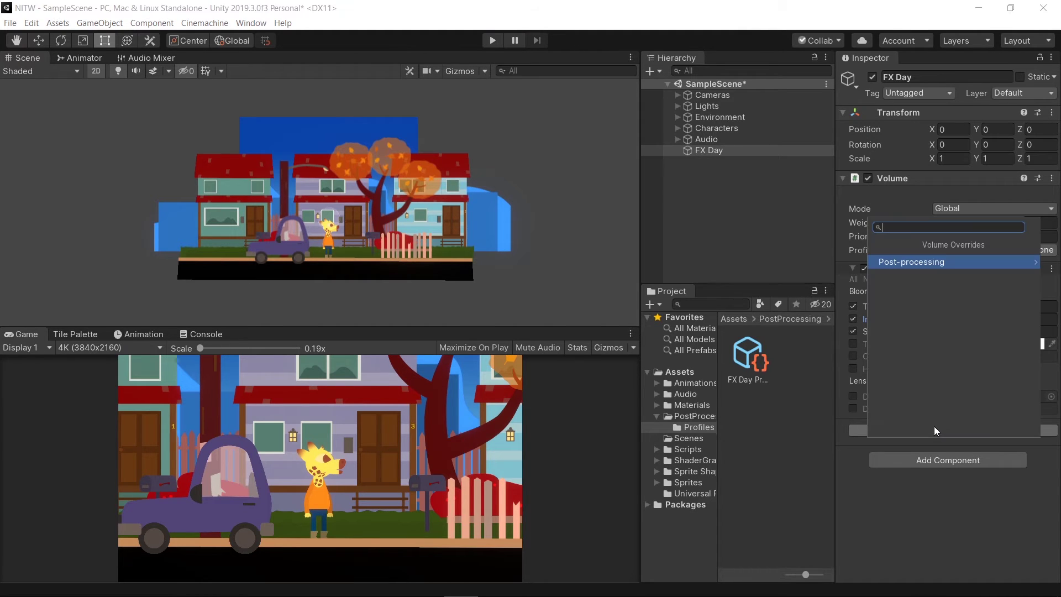
click(911, 262)
text(v)
key(Return)
Step: Enable Vignette Intensity 0.2, Smoothness 0.2 and Rounded corners
click(853, 487)
click(855, 499)
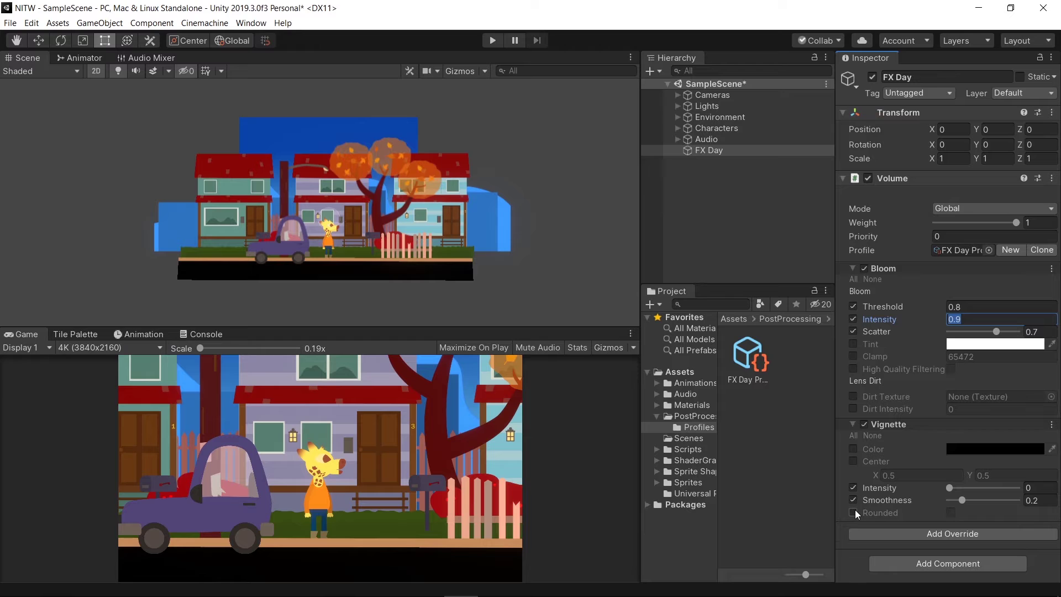
click(854, 511)
click(1039, 487)
text(0.2)
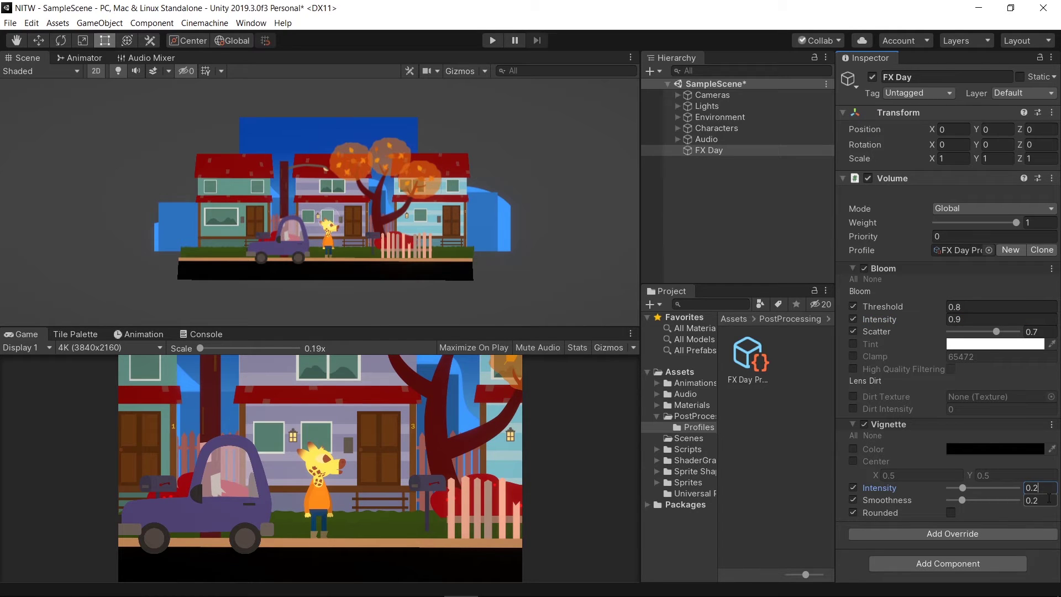
click(1048, 498)
click(951, 513)
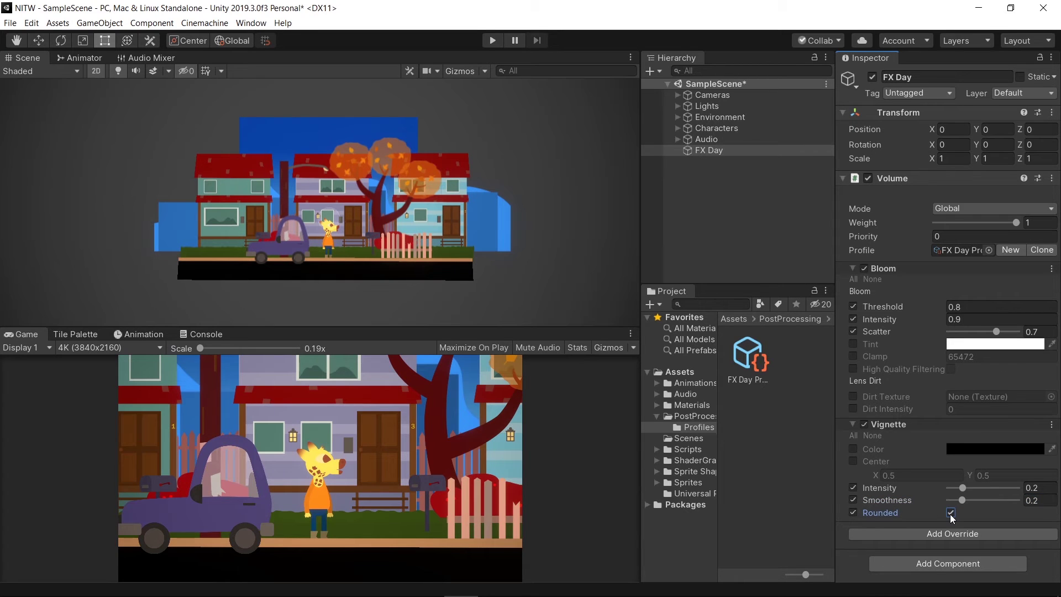
Step: Add a Chromatic Aberration override at Intensity 0.2, then deactivate FX Day to compare
click(950, 534)
text(c)
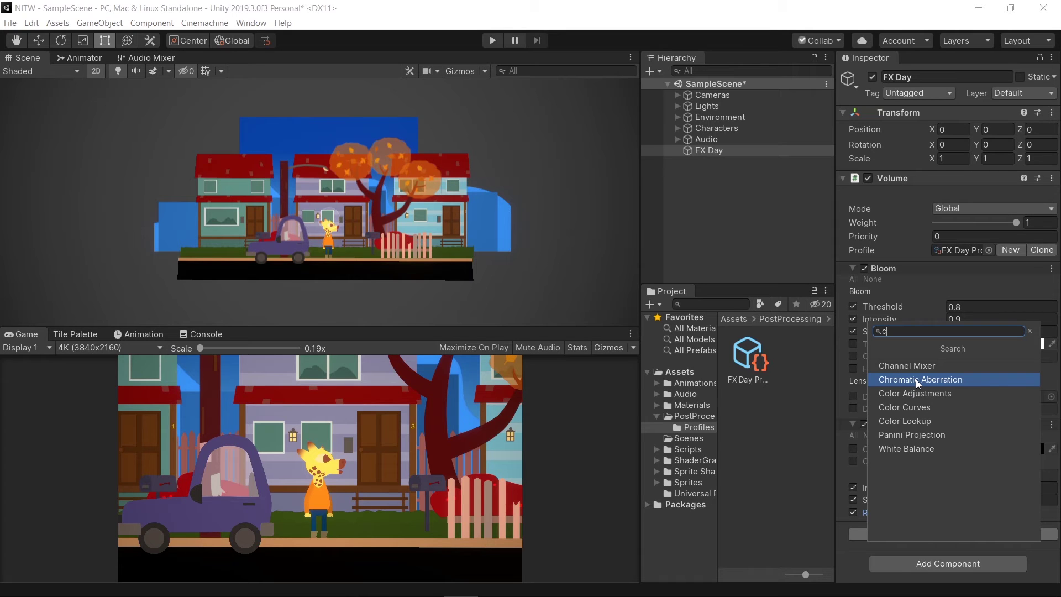
click(916, 379)
click(855, 552)
click(1033, 553)
text(0.2)
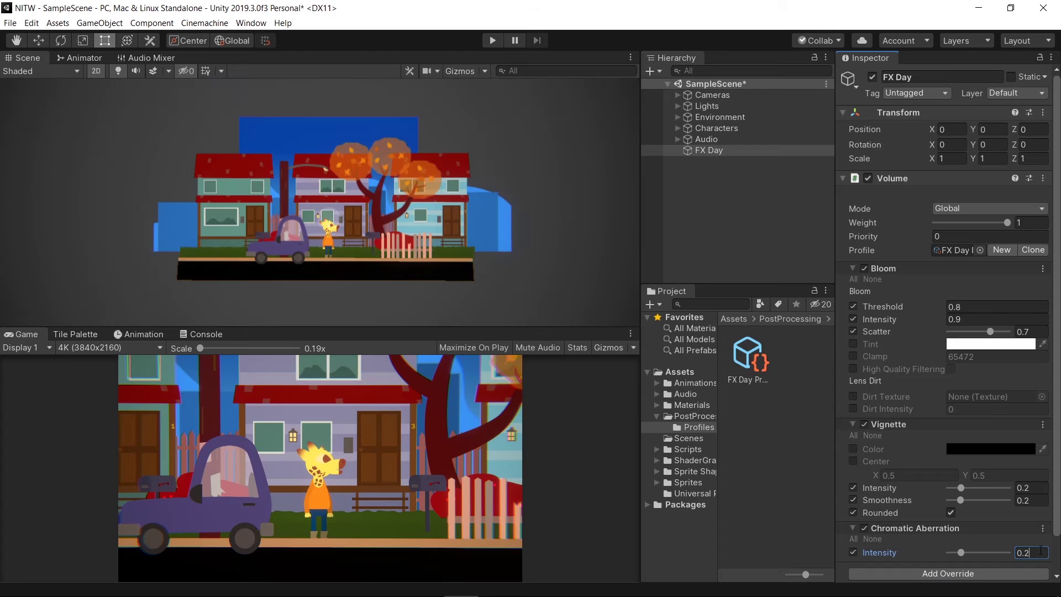
click(872, 77)
Step: Toggle FX Day on and off to compare, leaving it active, then open the PostProcessing folder
click(872, 77)
click(872, 77)
click(872, 77)
click(872, 77)
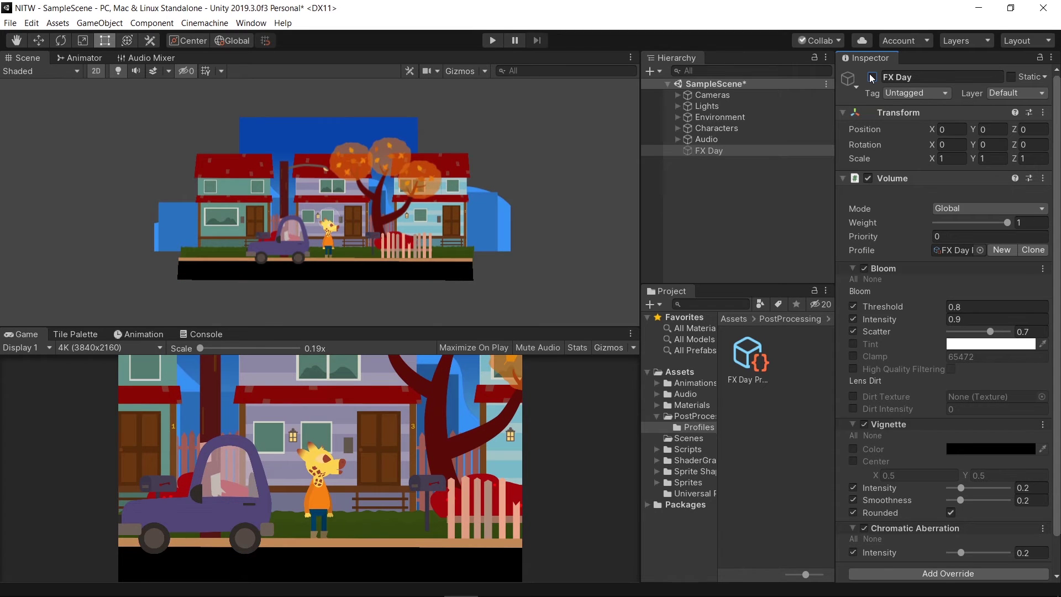
click(872, 77)
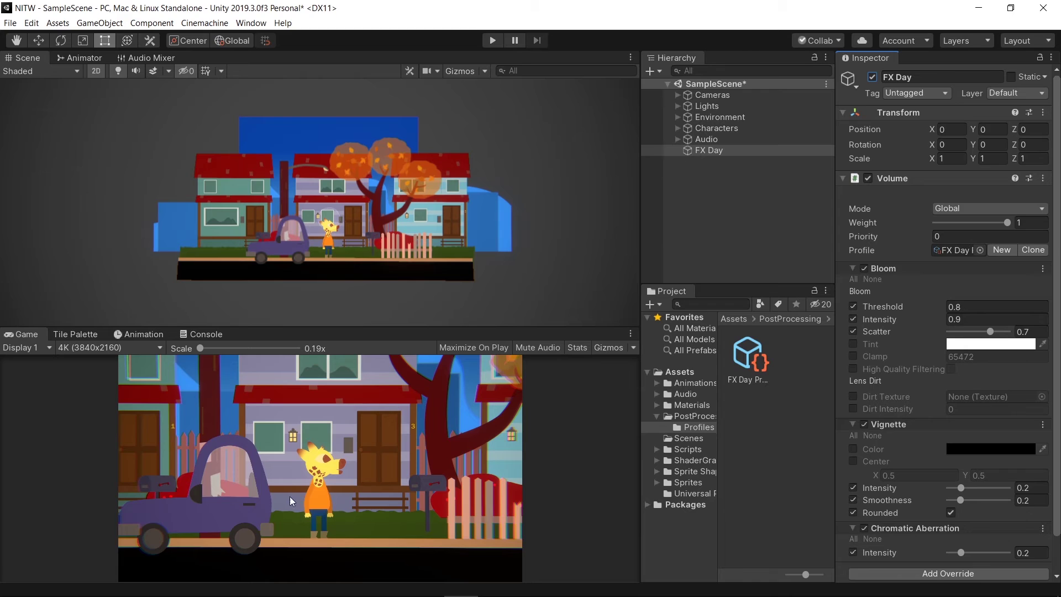
click(356, 491)
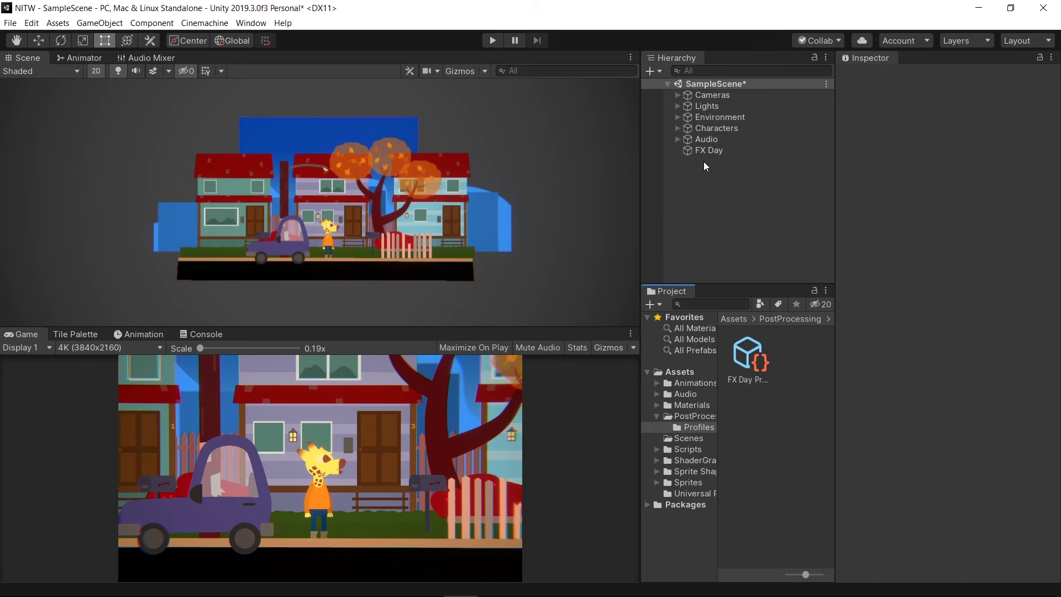
click(685, 416)
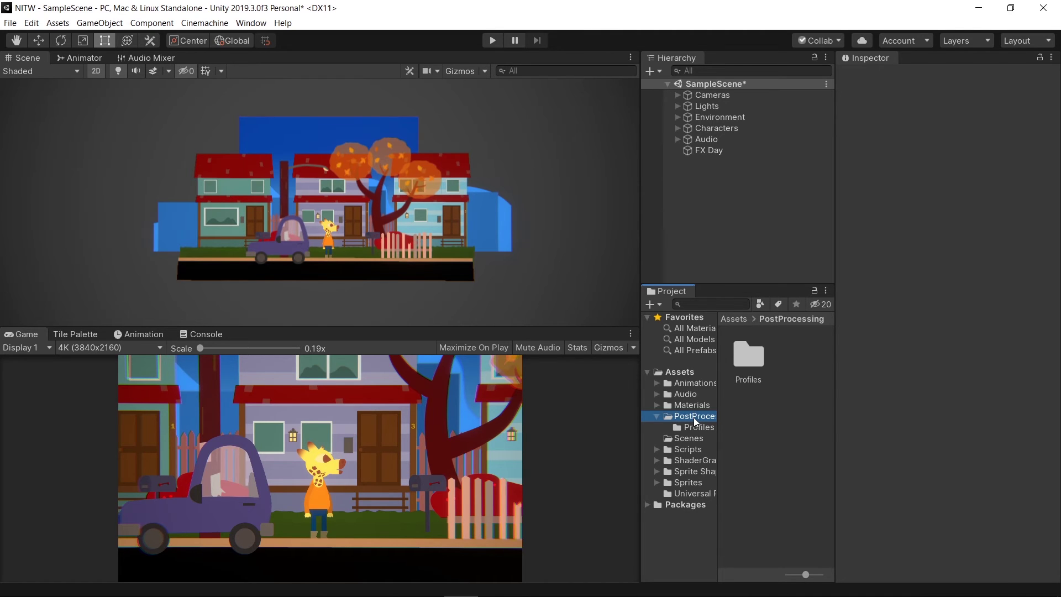
Step: Create and open a Prefabs folder in PostProcessing, then drag FX Day into it as a prefab
right_click(695, 422)
click(734, 35)
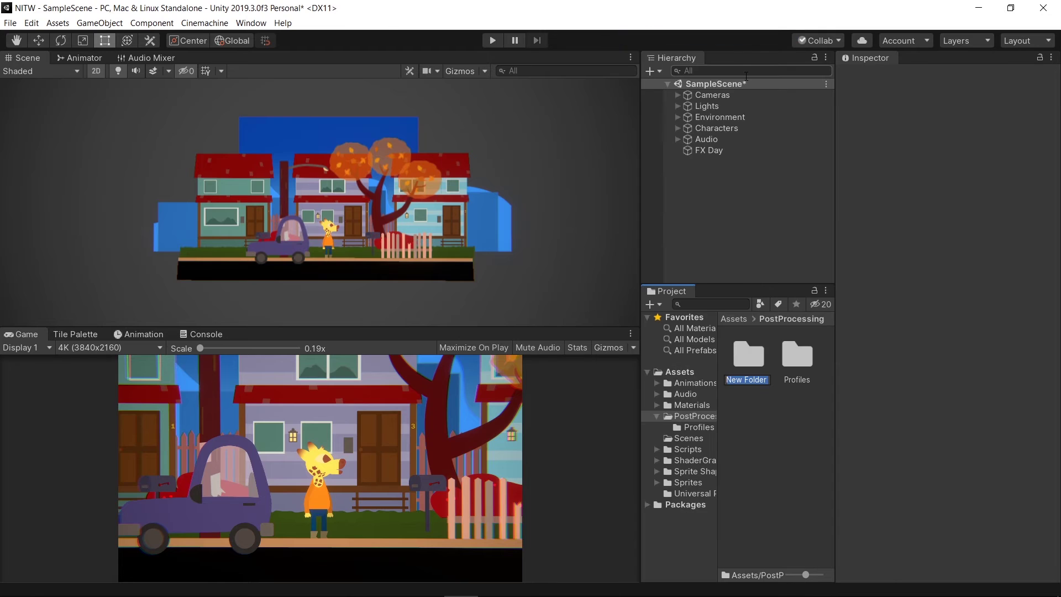
text(Prefabs)
key(Return)
double_click(747, 354)
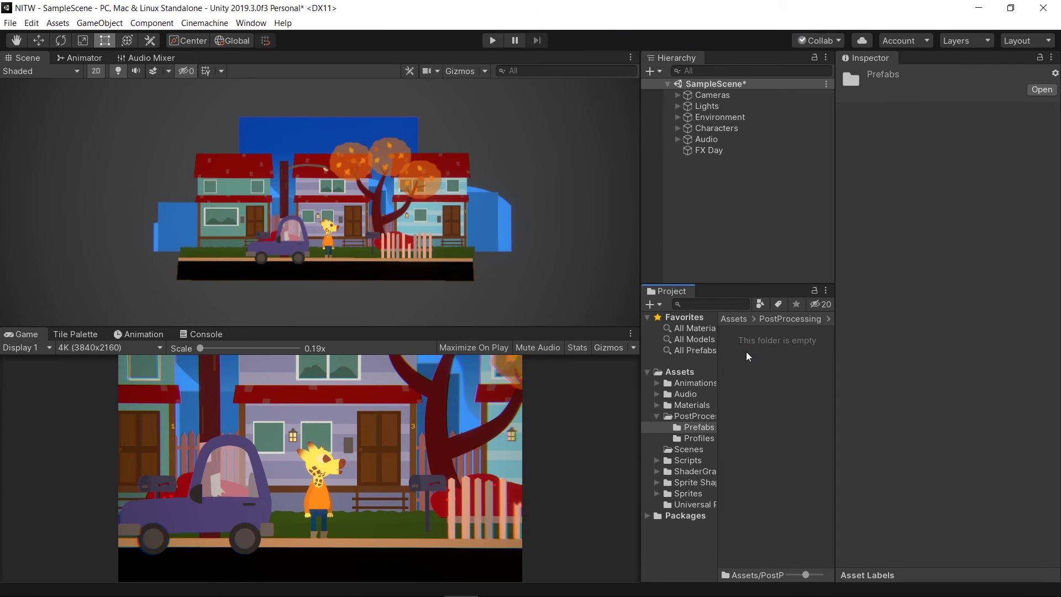
drag(708, 150, 757, 353)
Step: Create a new empty object positioned at 0, 0, 0
key(ctrl+shift+n)
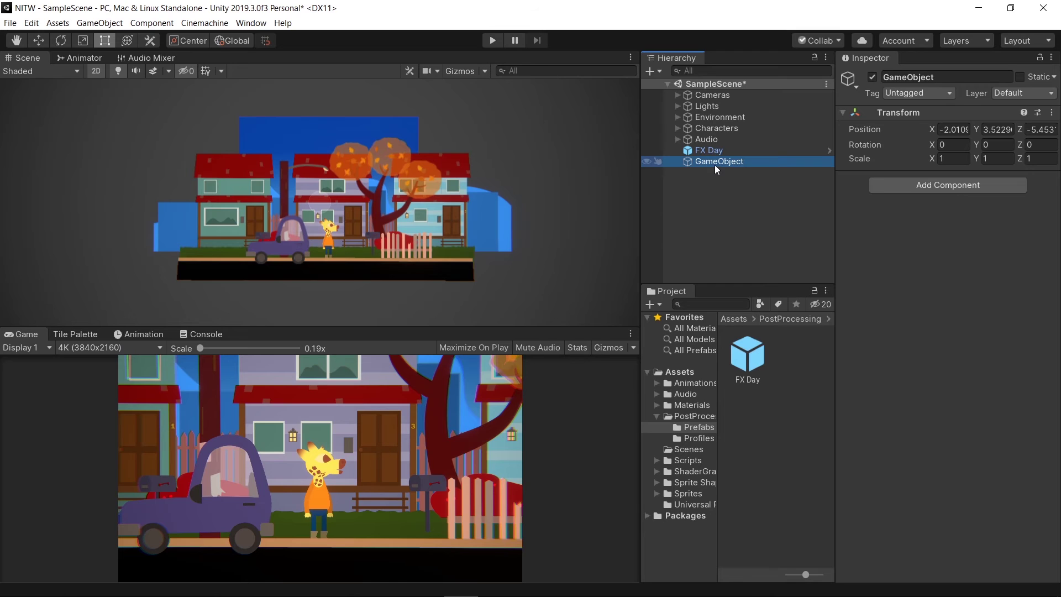
click(953, 129)
text(0)
key(Tab)
text(0)
key(Tab)
text(0)
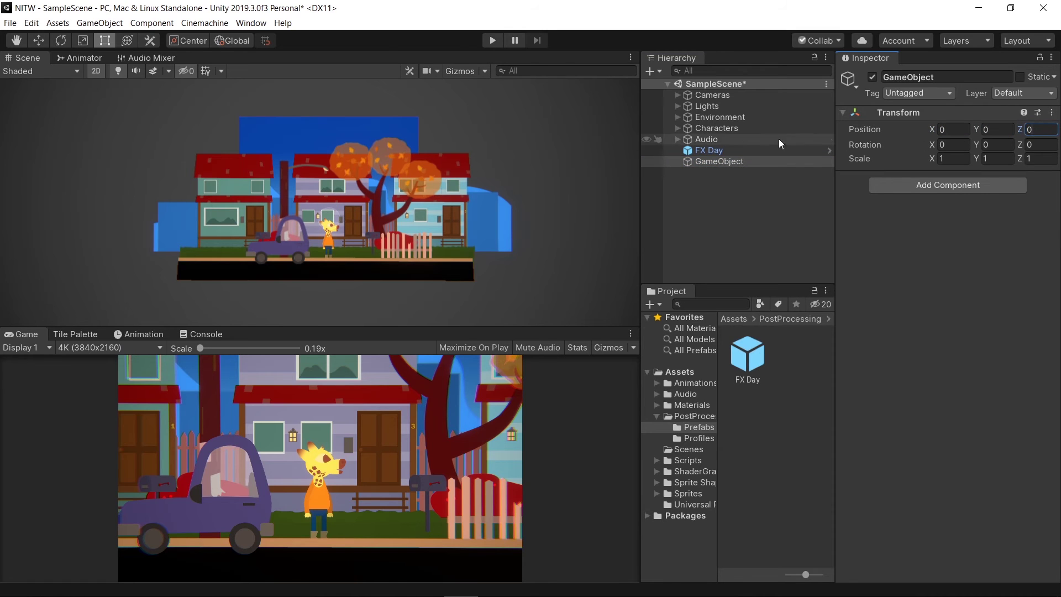
Step: Rename the empty object to FX, nest FX Day under it, and save the scene
click(718, 160)
key(F2)
text(FX)
key(Return)
drag(717, 147, 714, 161)
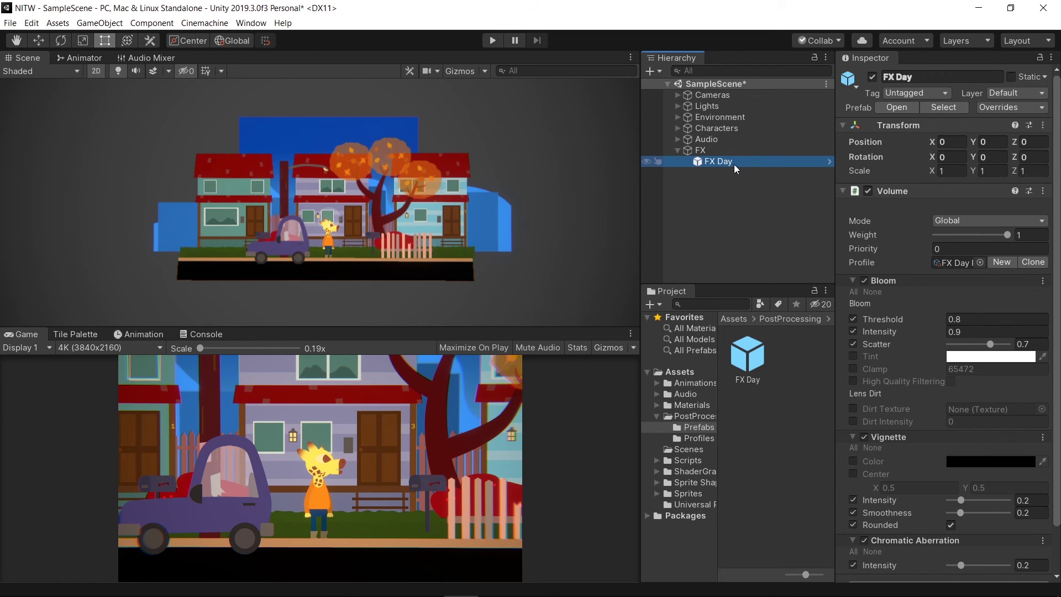
key(ctrl+s)
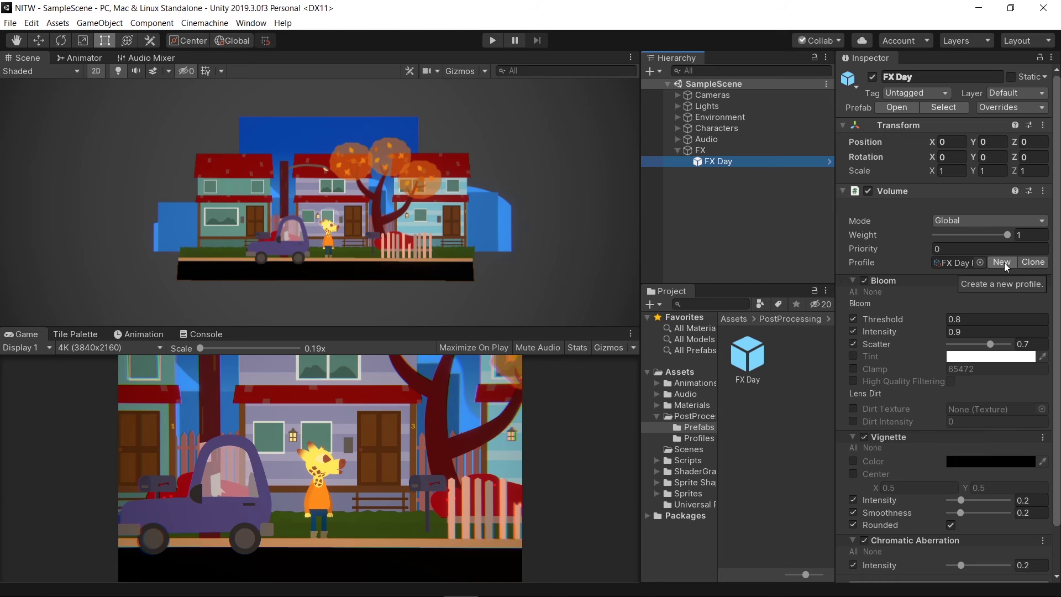
Step: Drag the Lights object's Light Color Controller Time slider to 1 for night, then reselect FX Day
click(929, 249)
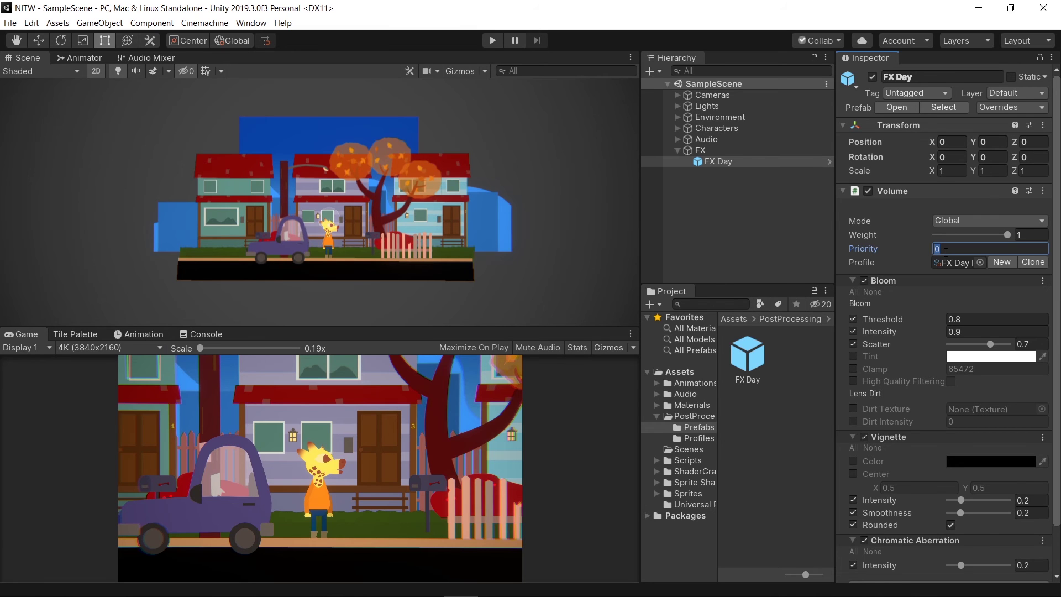
click(707, 106)
drag(942, 209, 1035, 210)
click(718, 161)
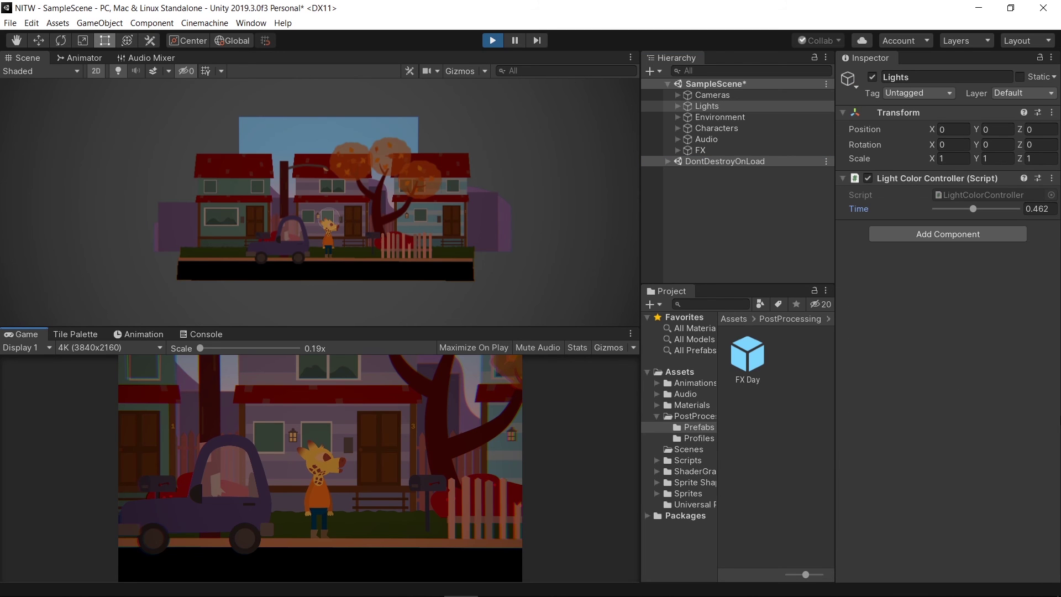
Step: Walk the giraffe character left and right between the parked car and the fence
key(Right)
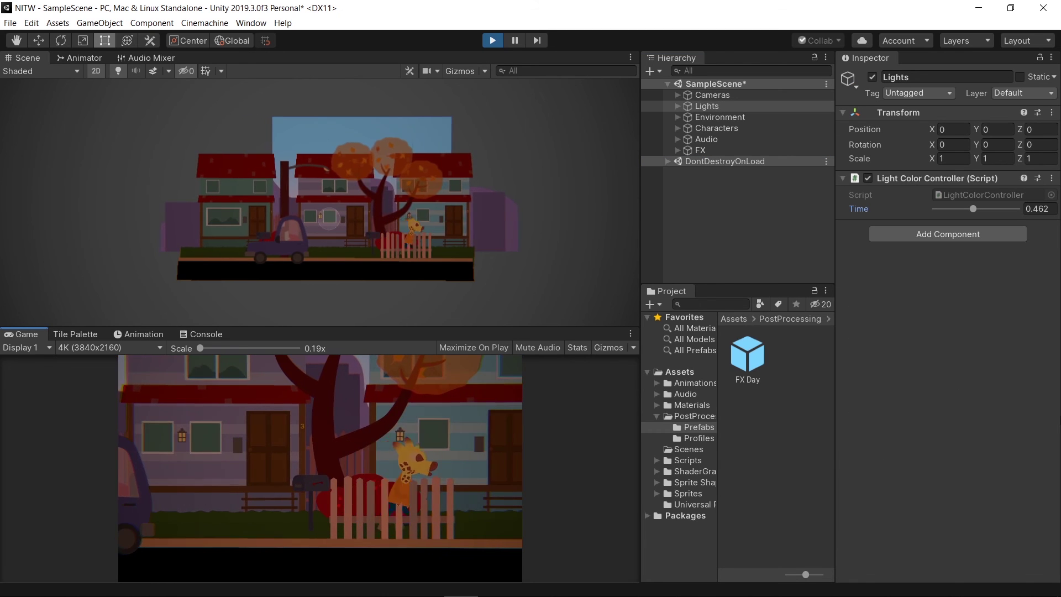
key(Left)
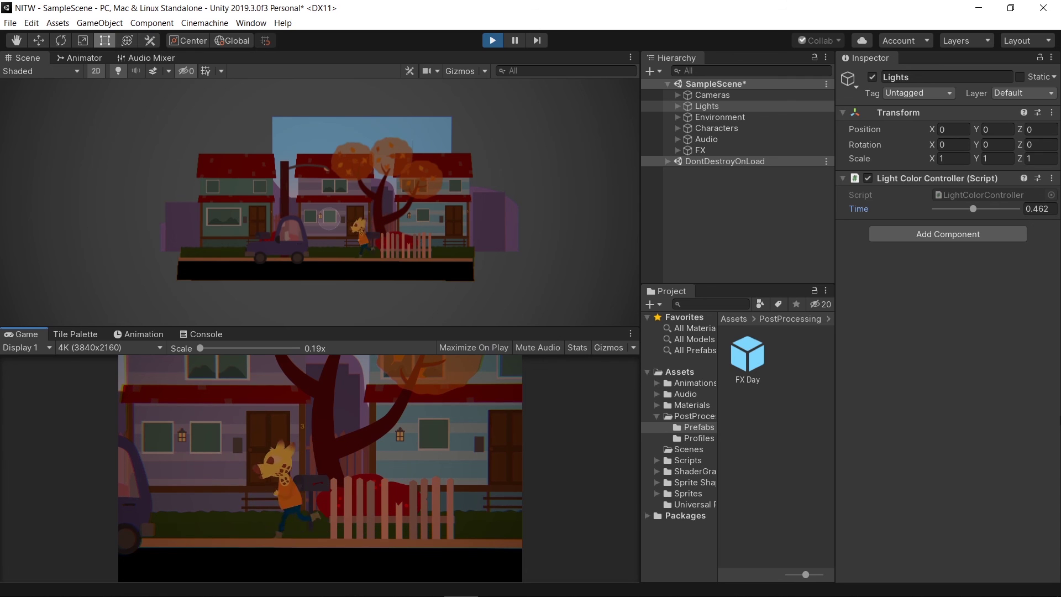
key(Left)
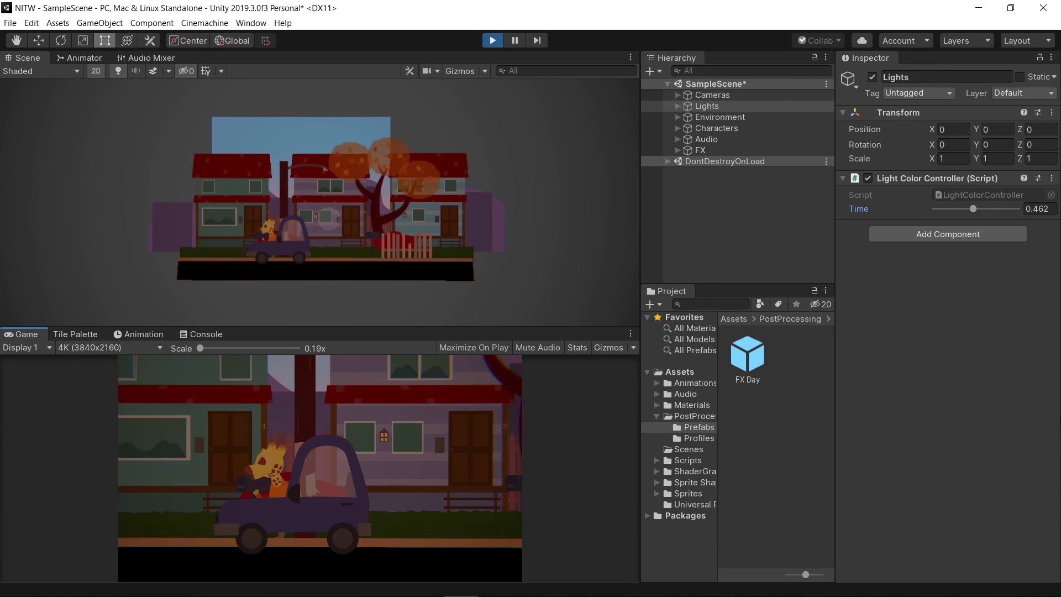
key(Right)
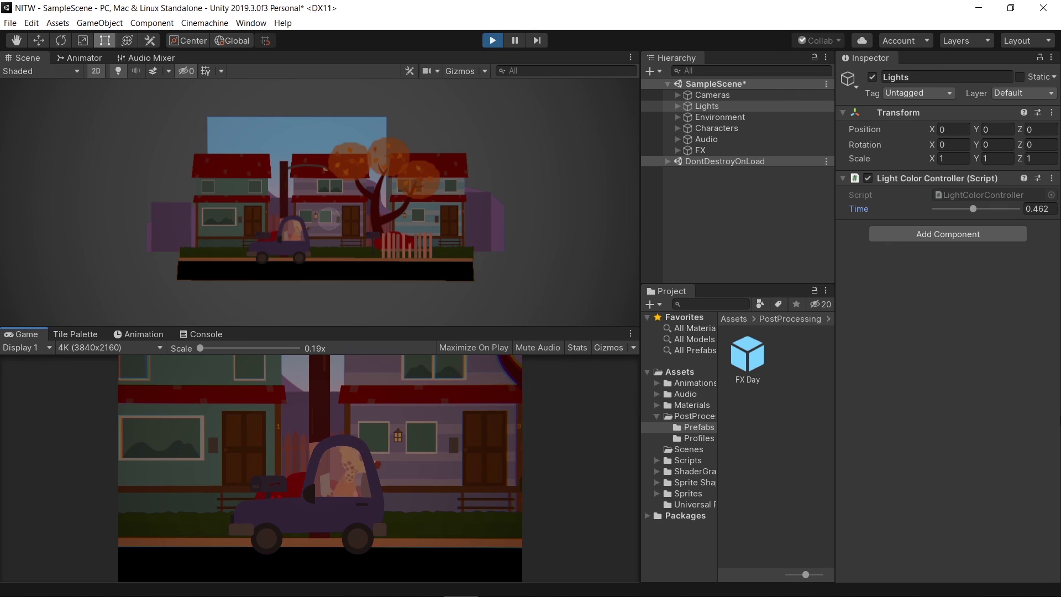
key(Right)
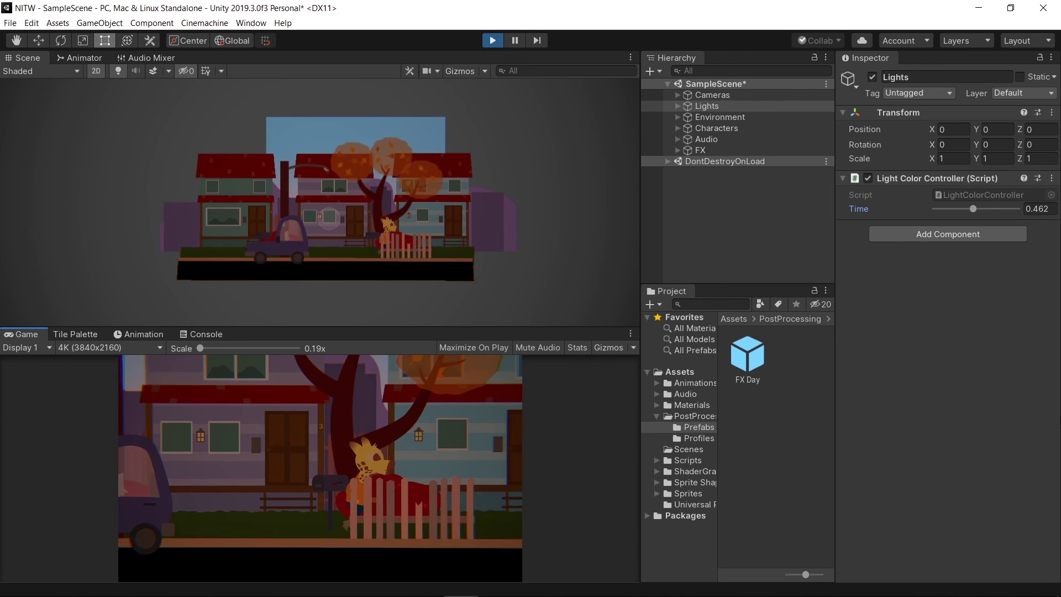
key(Left)
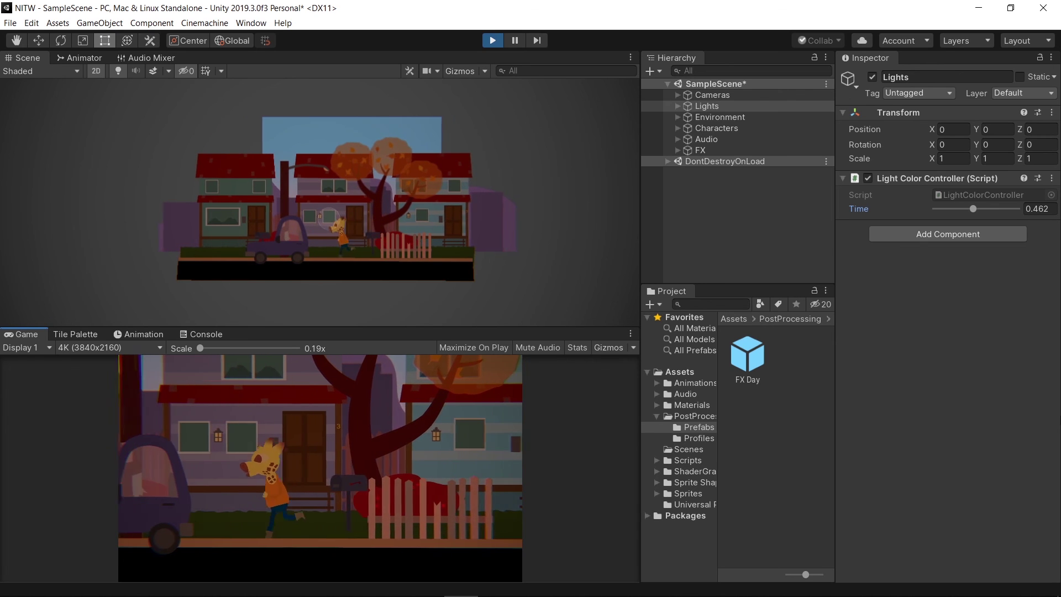
key(Left)
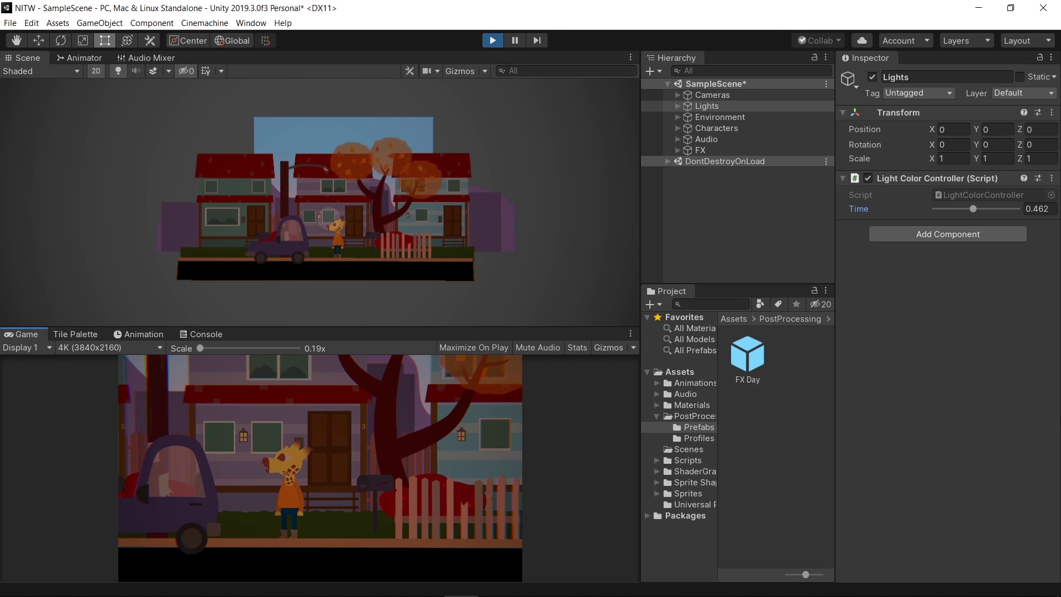